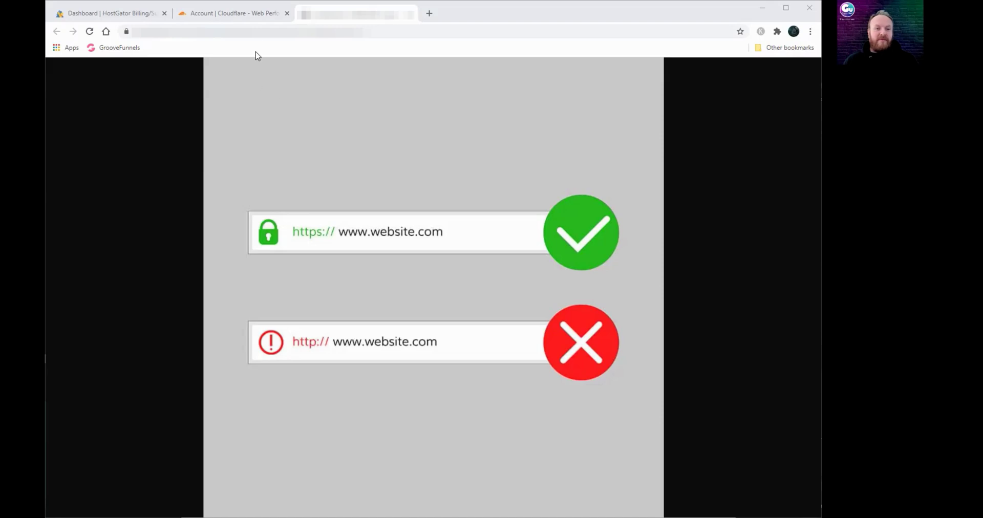
Go to cloudflare.com and log in to the account dashboard
click(241, 16)
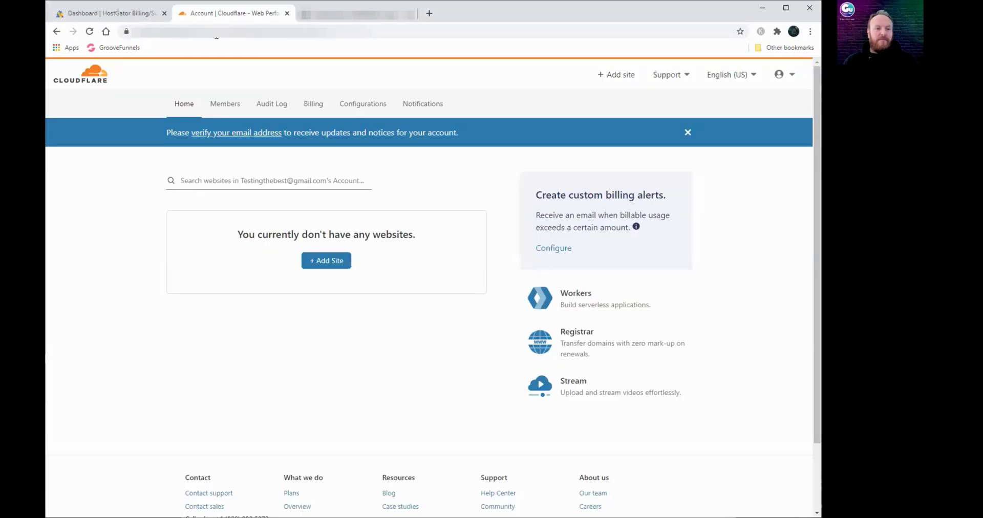
click(210, 34)
text(cloudfl)
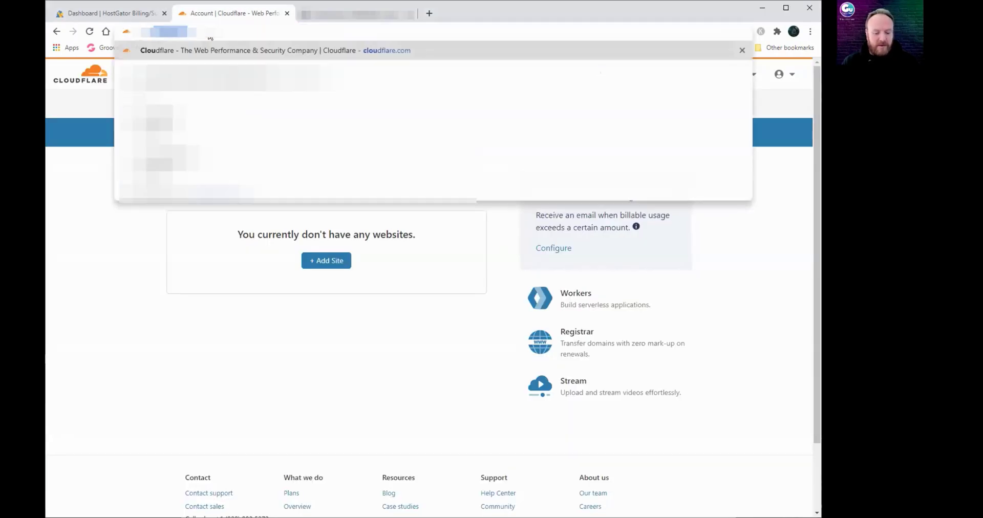
text(are)
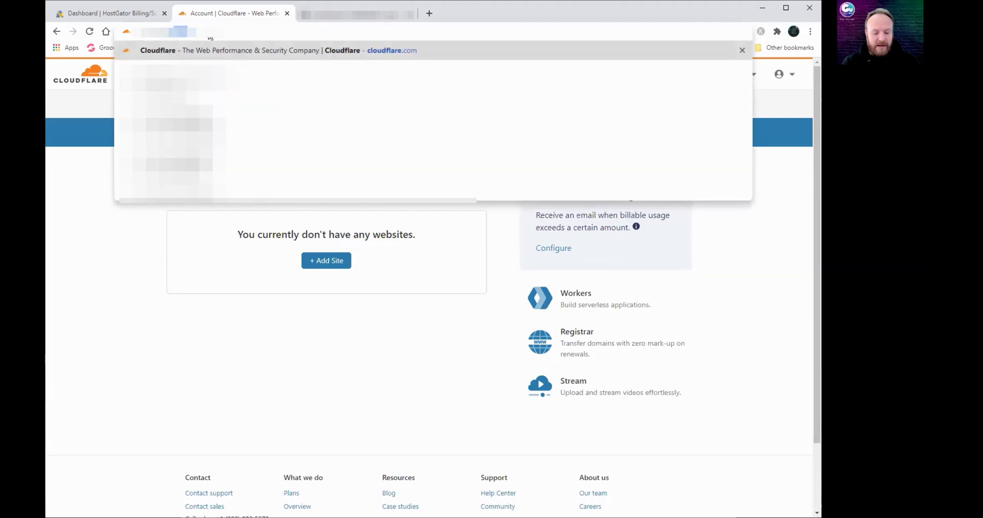
key(Return)
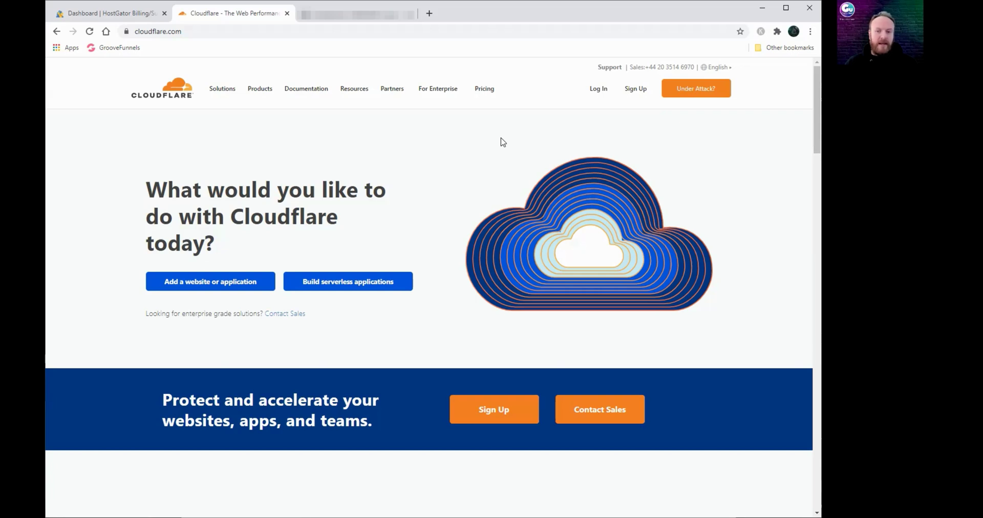
click(597, 92)
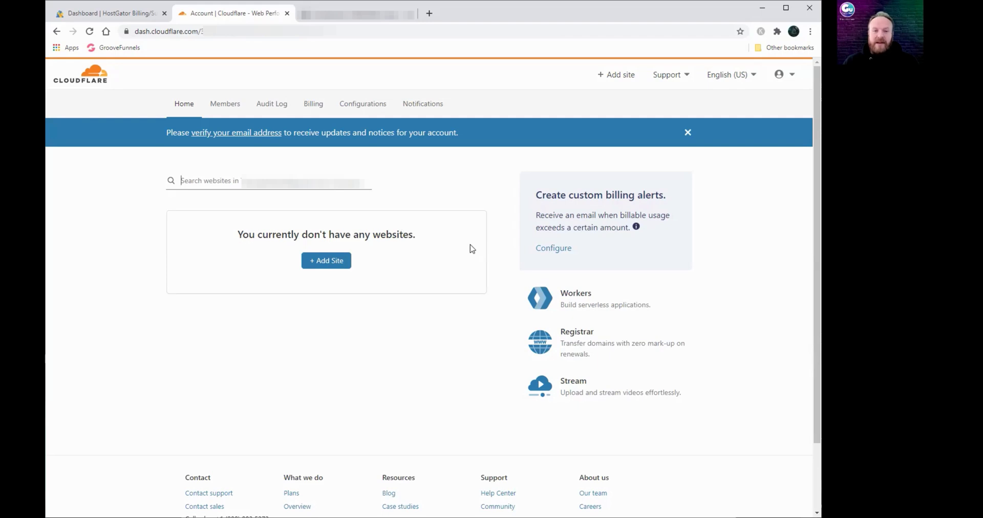
Add the site testingthebest.com to the Cloudflare account
click(325, 263)
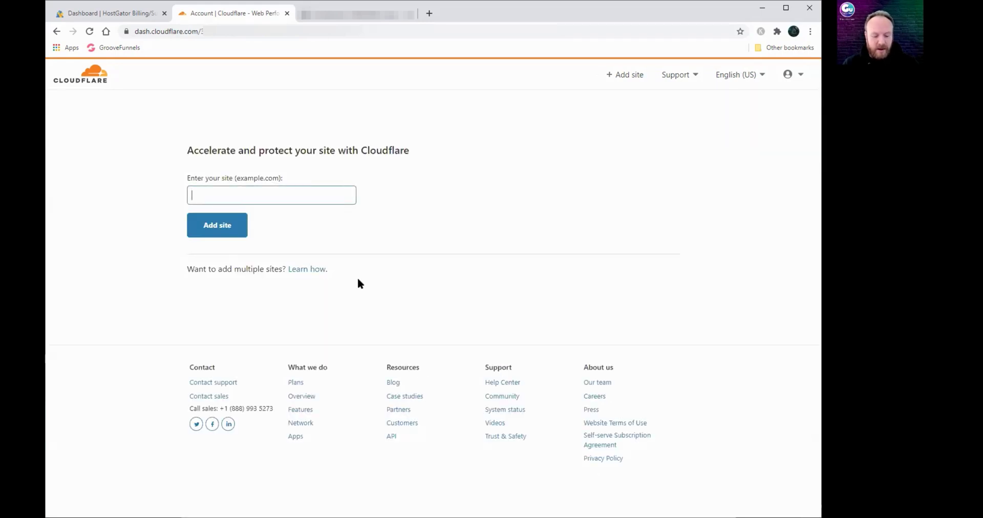
text(testin)
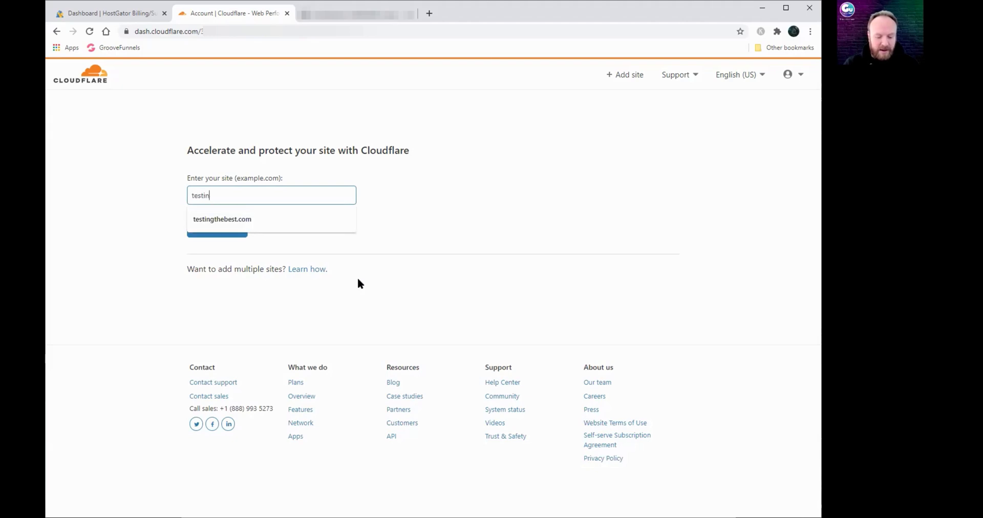
text(gthebe)
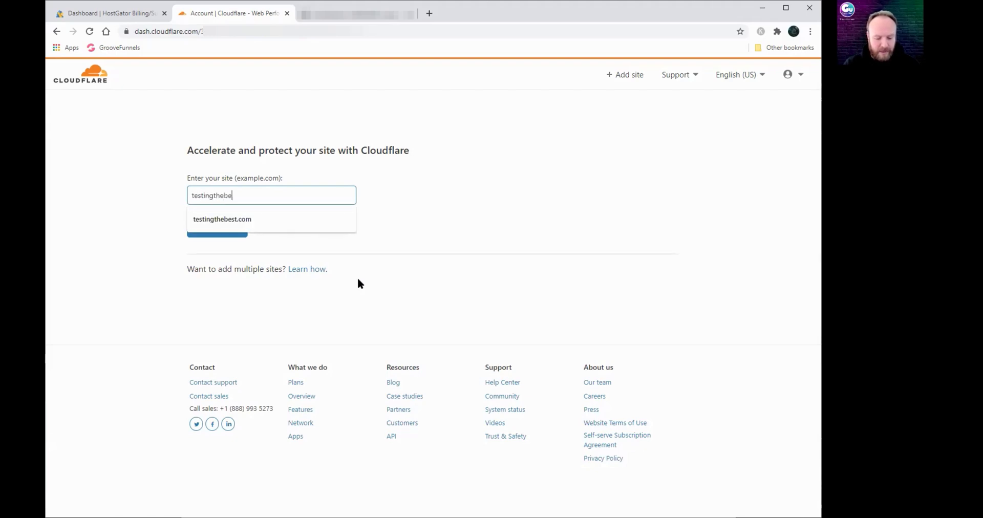
text(st.com)
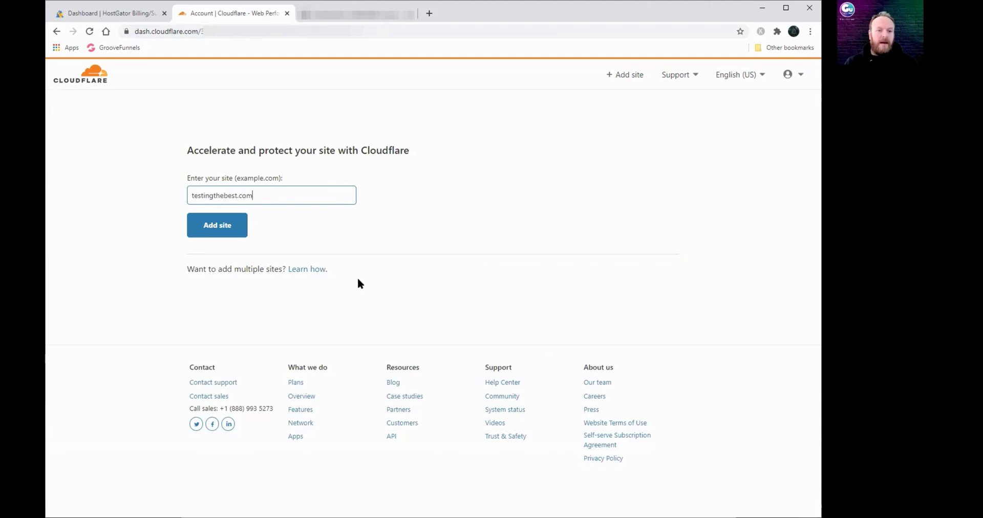
click(224, 226)
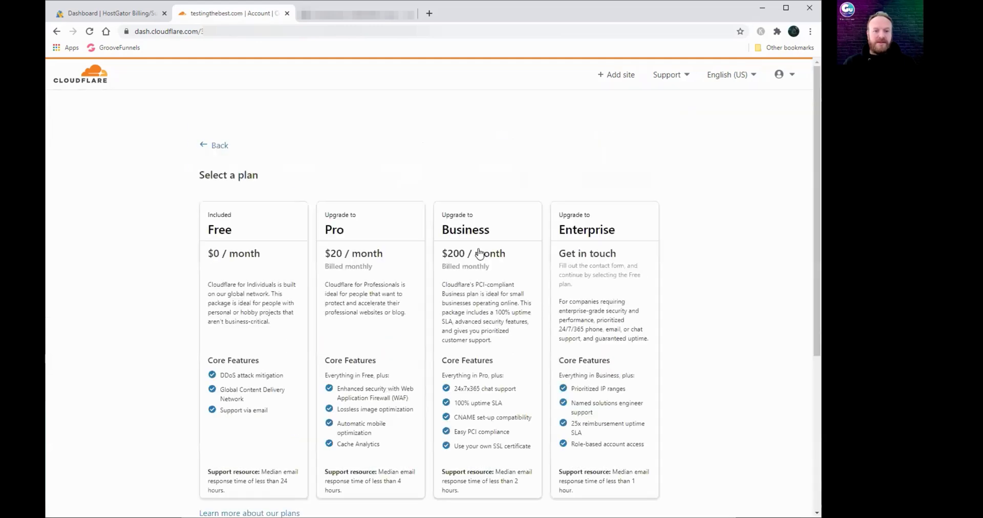
Choose the Free plan for the site and continue to the nameserver instructions without adding DNS records
scroll(408, 297, down, 1)
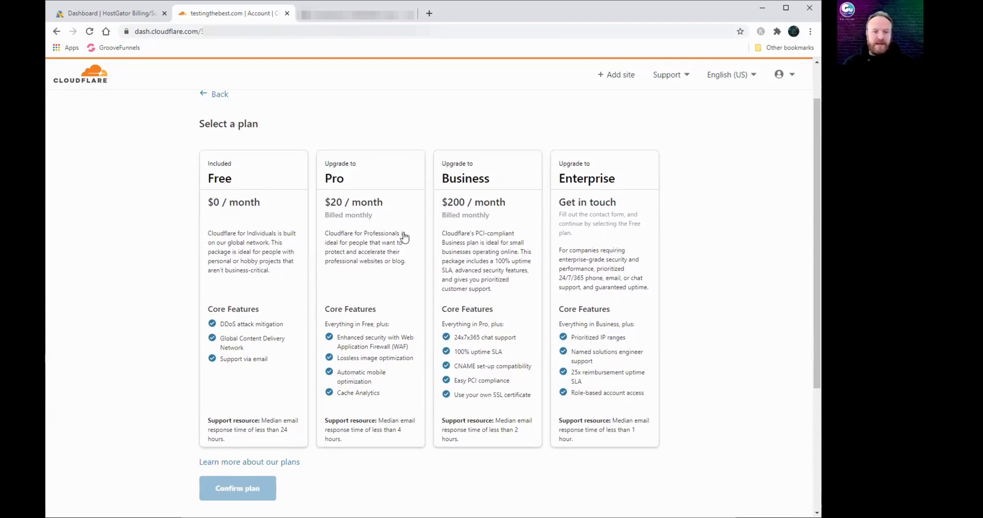
click(254, 220)
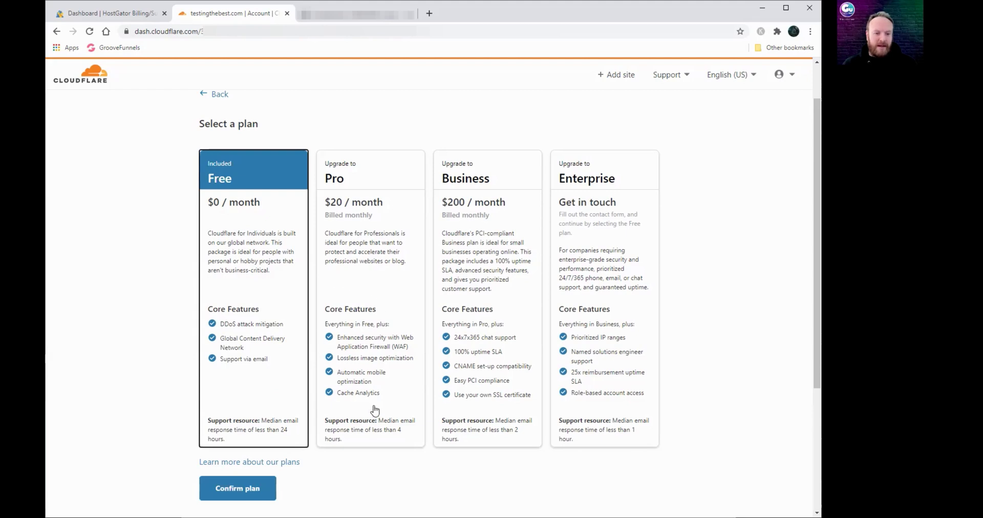
click(247, 491)
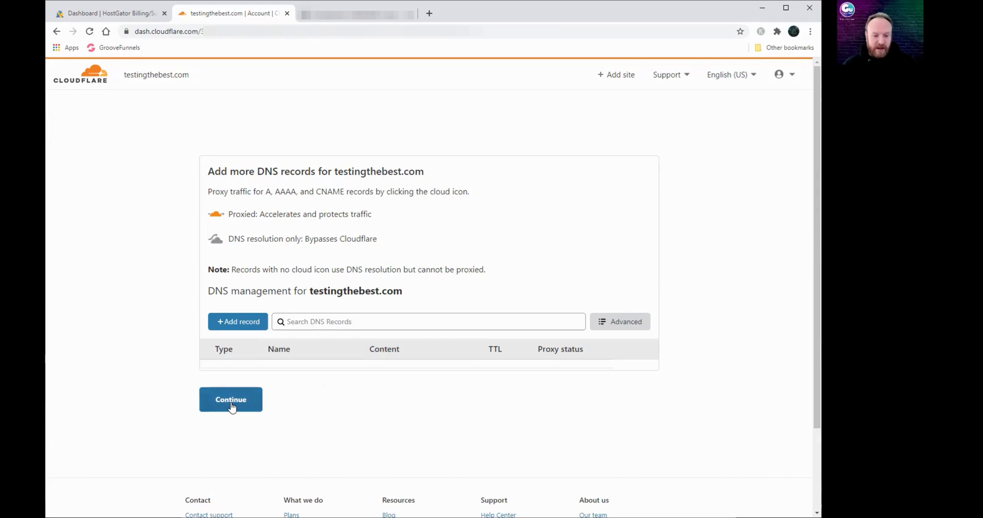
click(231, 407)
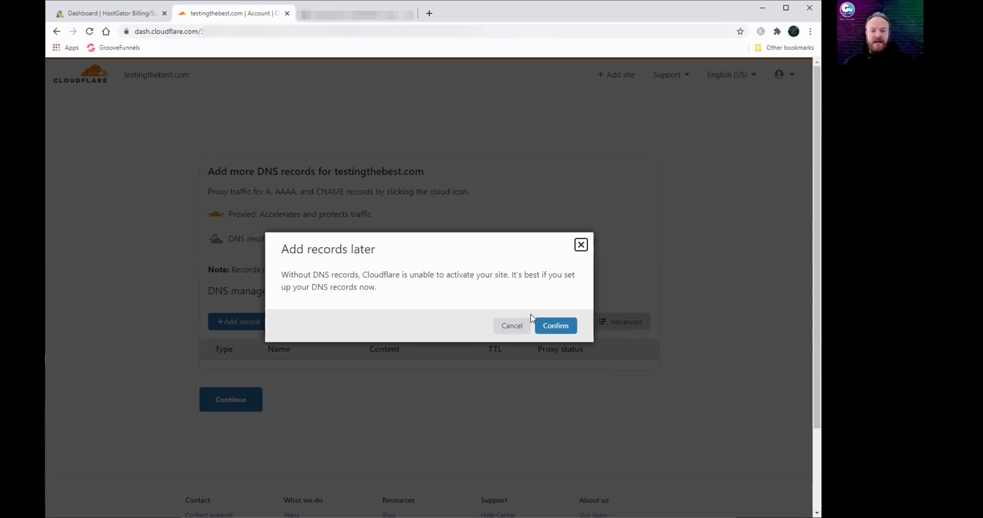
click(556, 328)
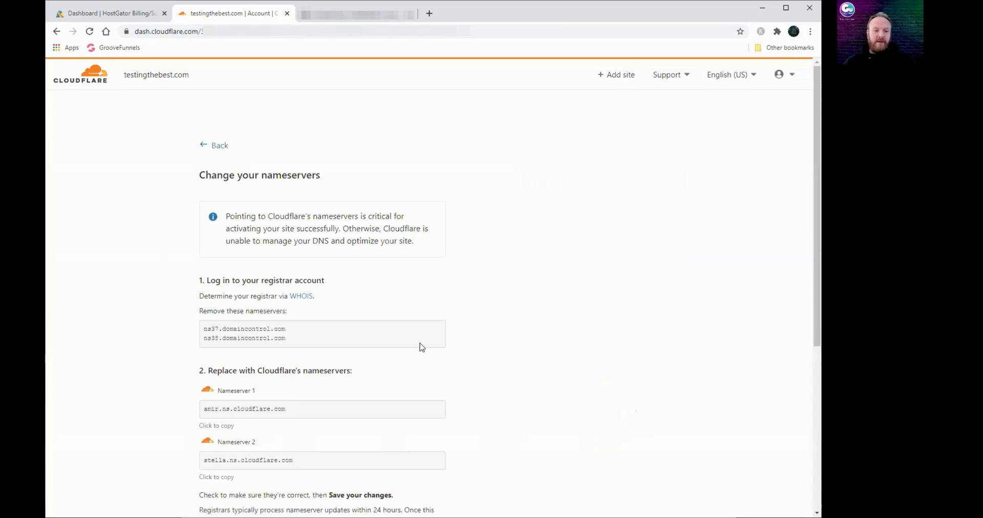
Compare the nameservers Cloudflare wants removed with those at HostGator, and open the name server settings for testingthebest.com there
scroll(406, 314, down, 1)
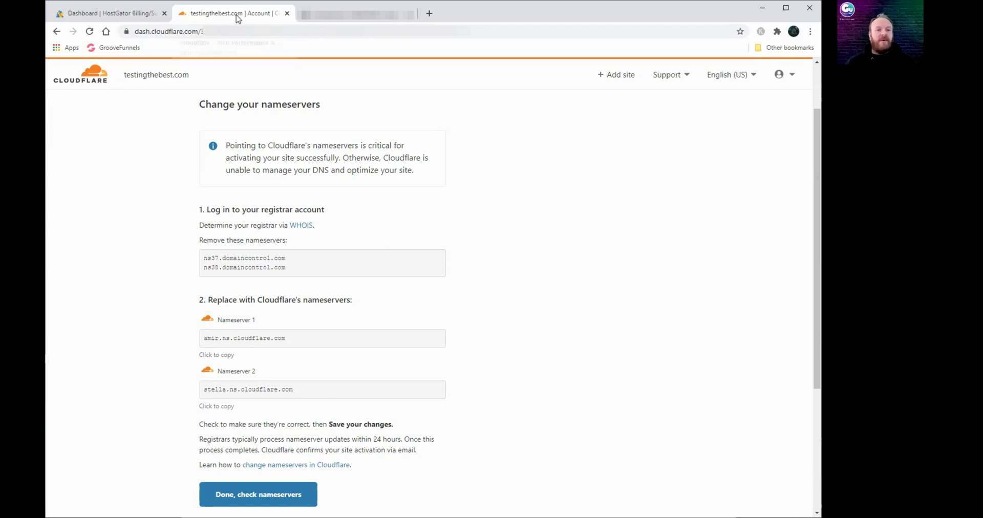
click(114, 18)
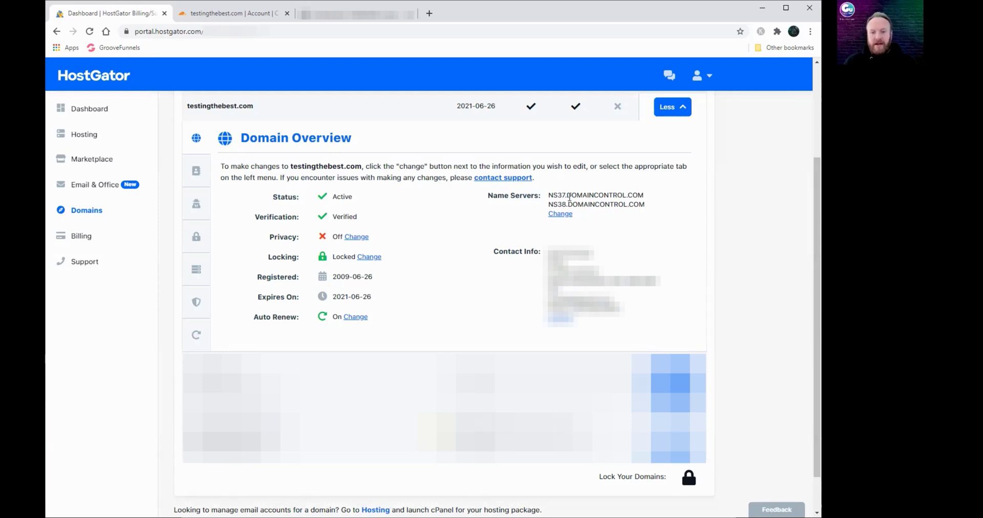
click(221, 19)
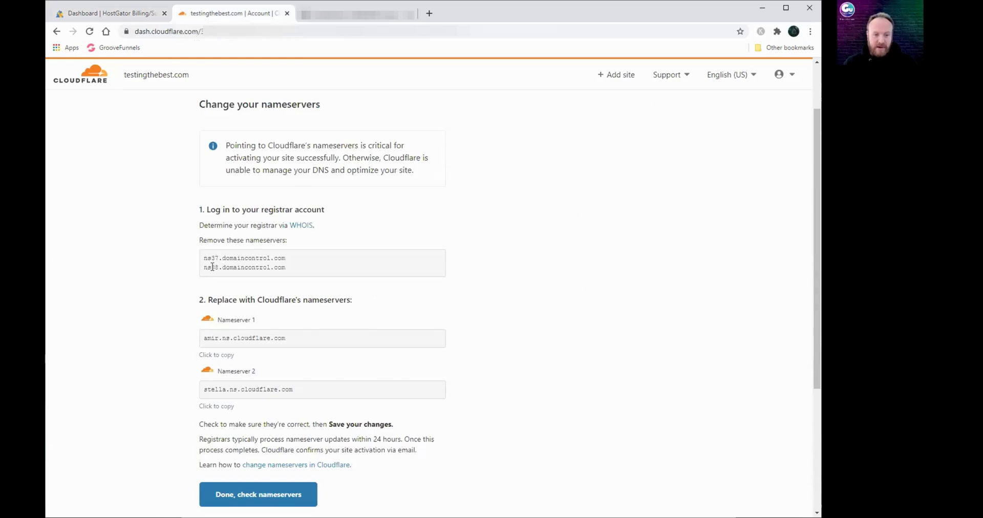
click(135, 16)
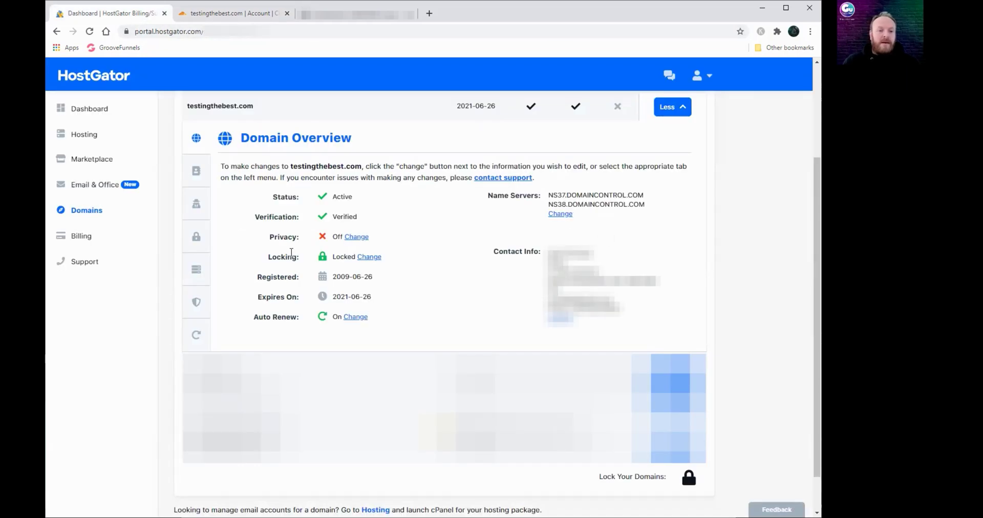
mouse_move(207, 229)
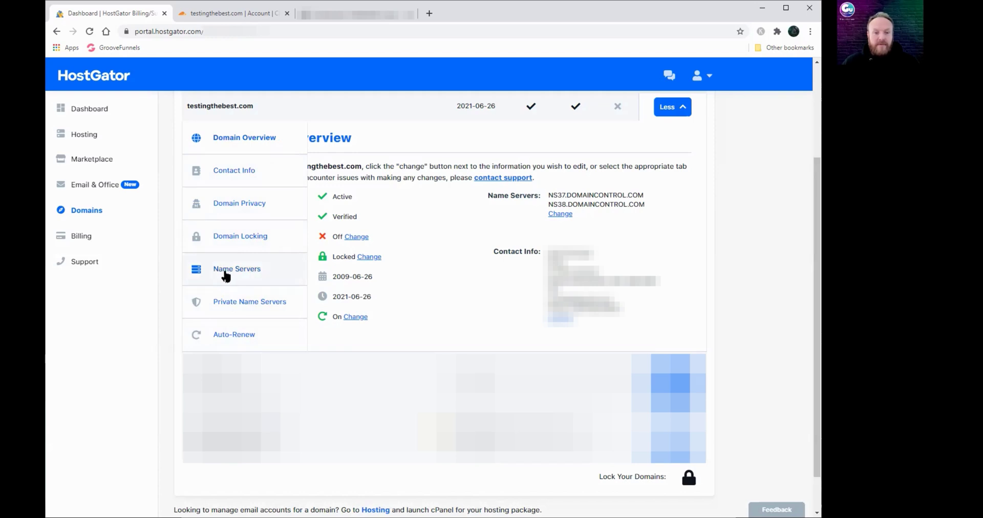
mouse_move(203, 257)
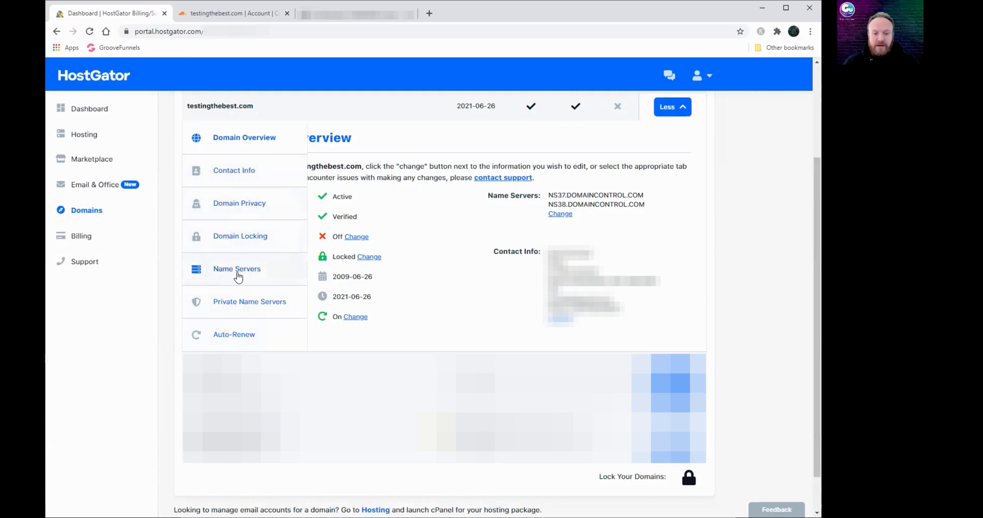
click(237, 276)
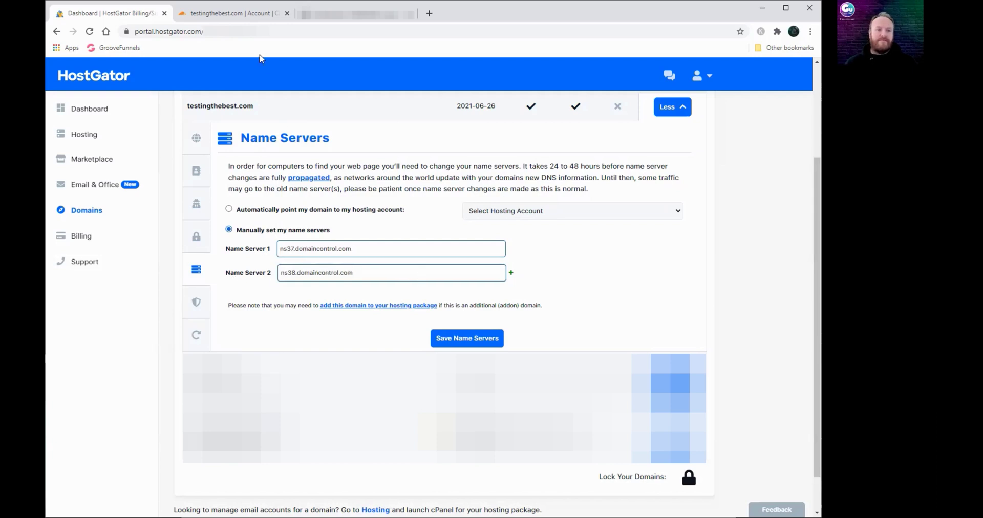
Copy Cloudflare's first nameserver and replace HostGator's Name Server 1 with amir.ns.cloudflare.com
click(234, 17)
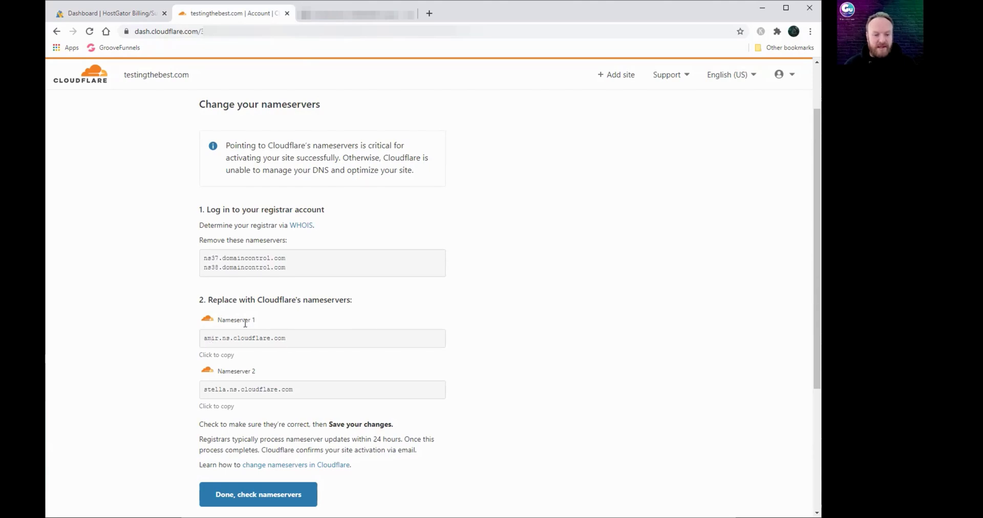
click(219, 356)
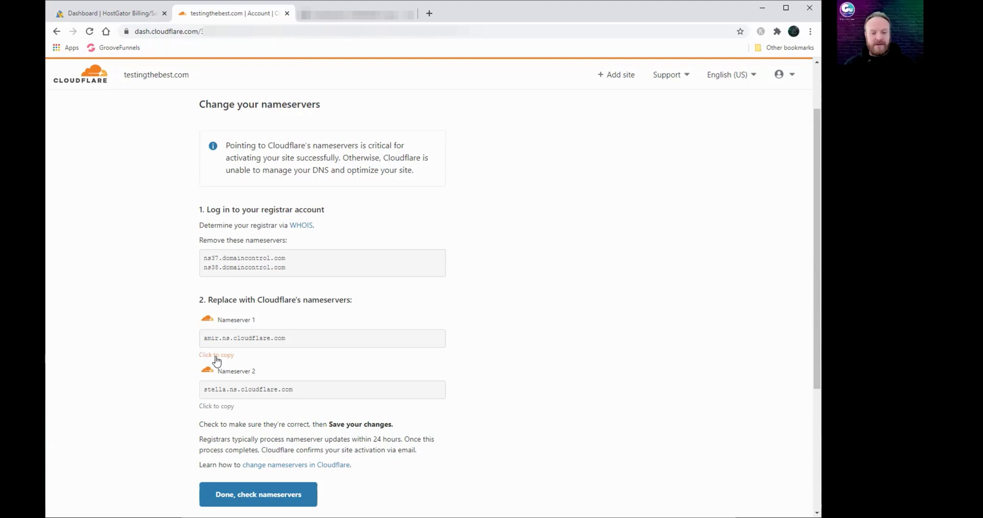
click(217, 356)
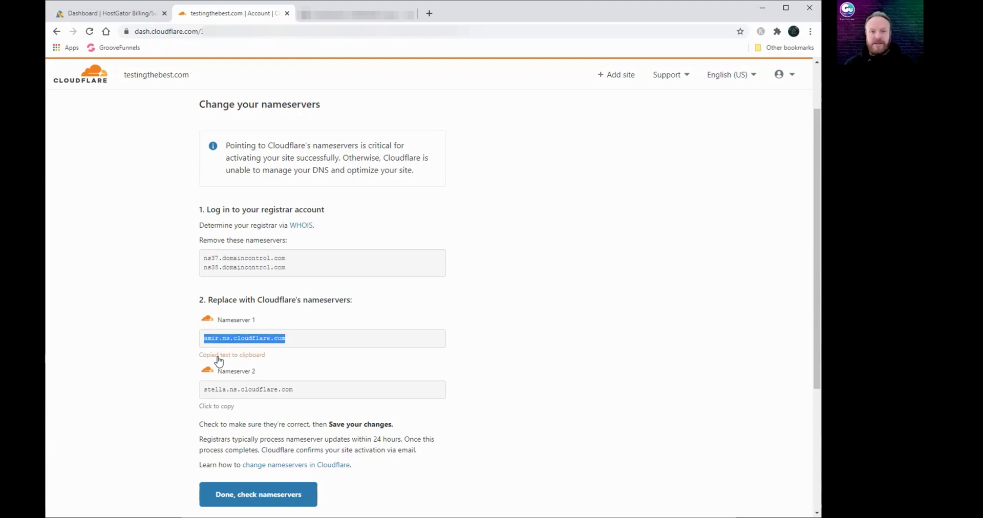
click(115, 16)
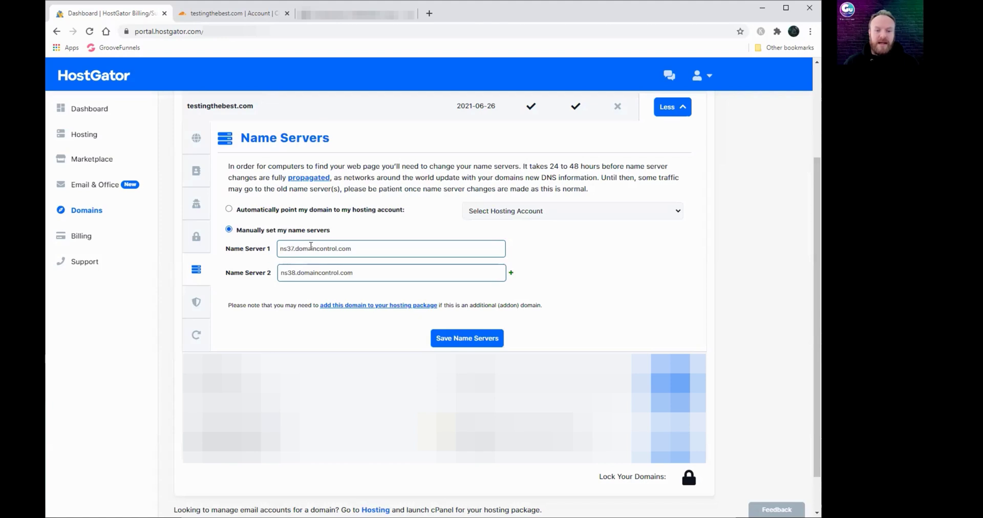
drag(357, 249, 280, 250)
key(BackSpace)
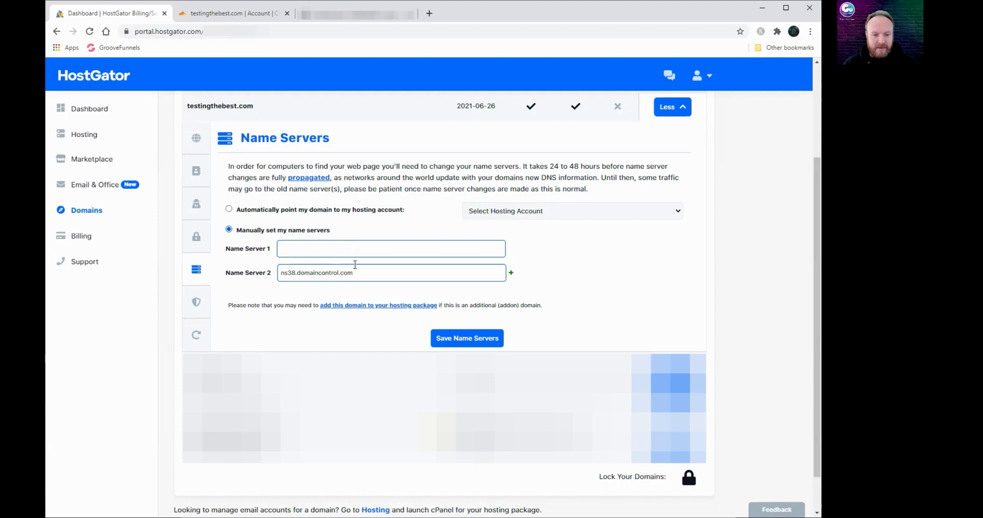
right_click(304, 248)
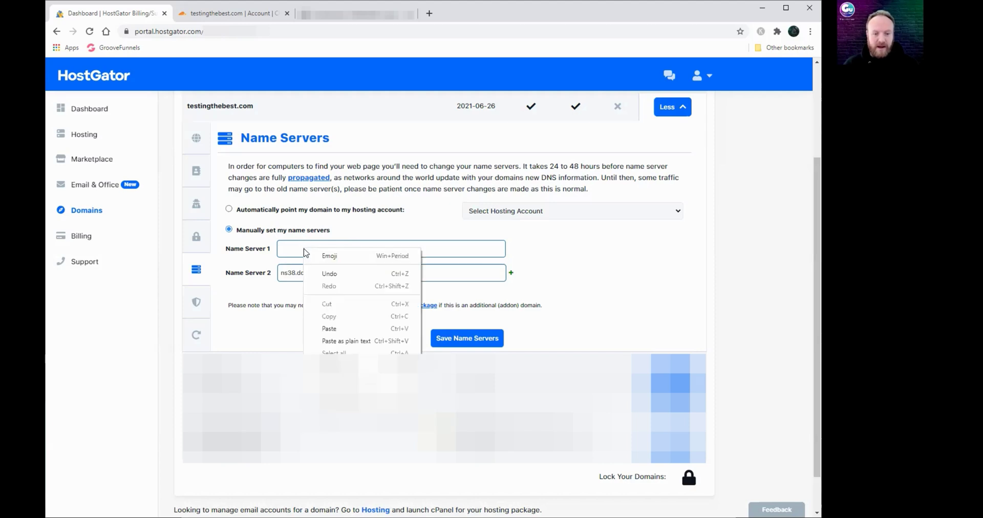
click(329, 329)
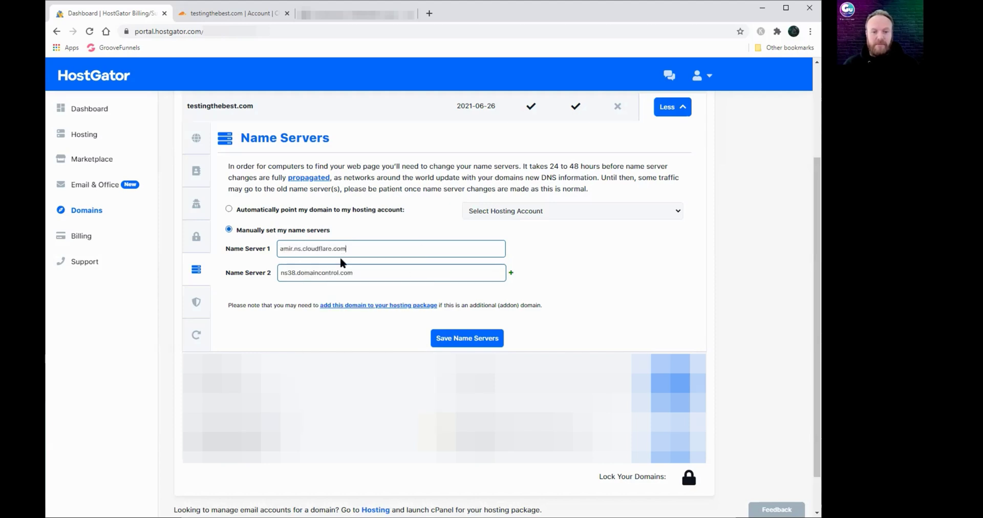
Copy Cloudflare's second nameserver, replace HostGator's Name Server 2 with stella.ns.cloudflare.com, and save the name servers
click(232, 16)
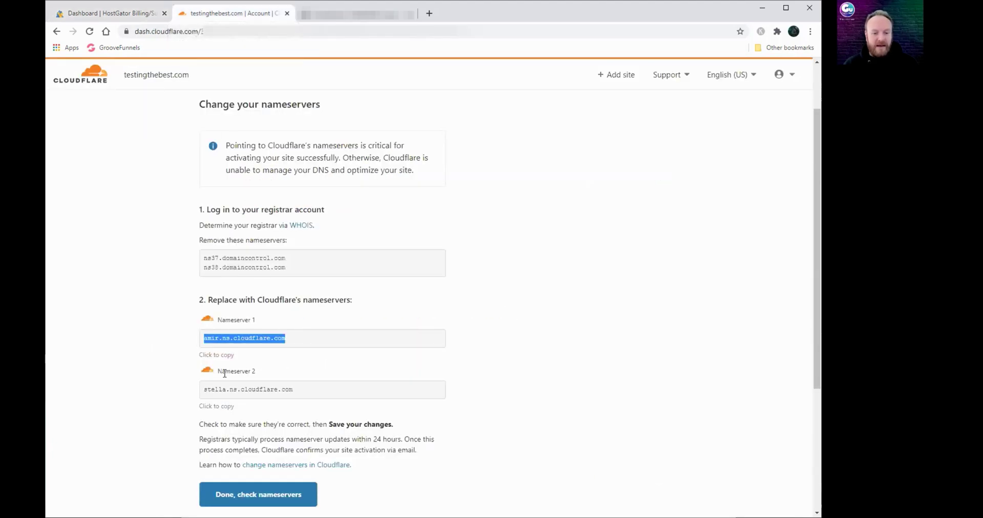
click(216, 406)
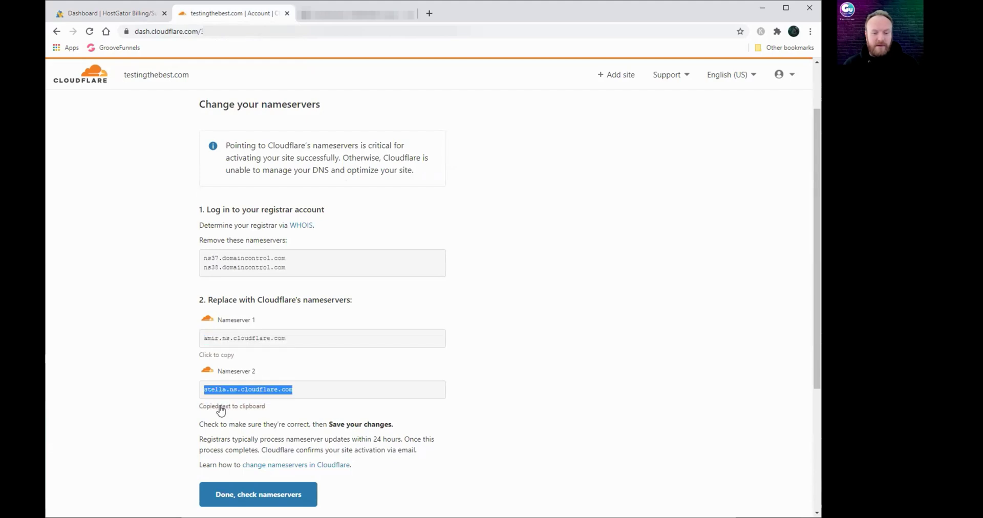
click(106, 16)
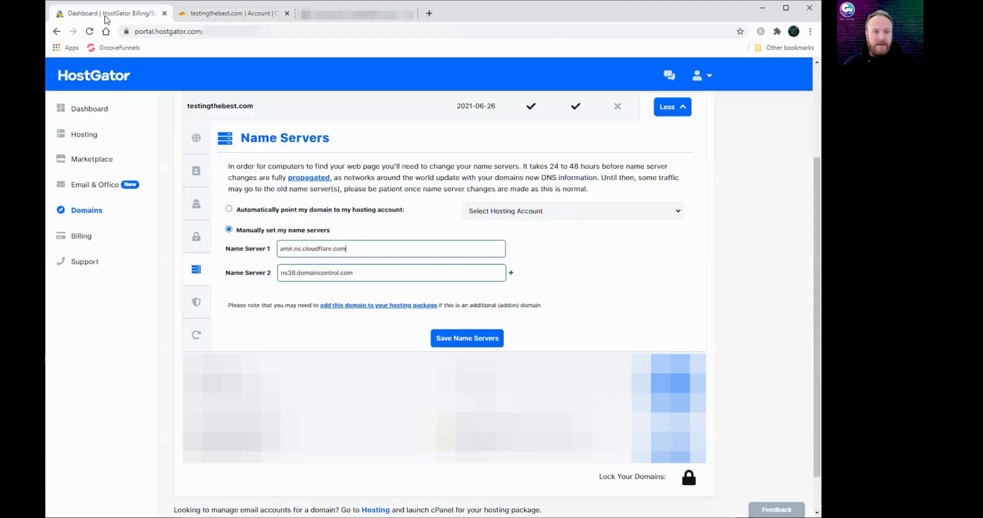
drag(352, 273, 278, 273)
key(BackSpace)
right_click(347, 276)
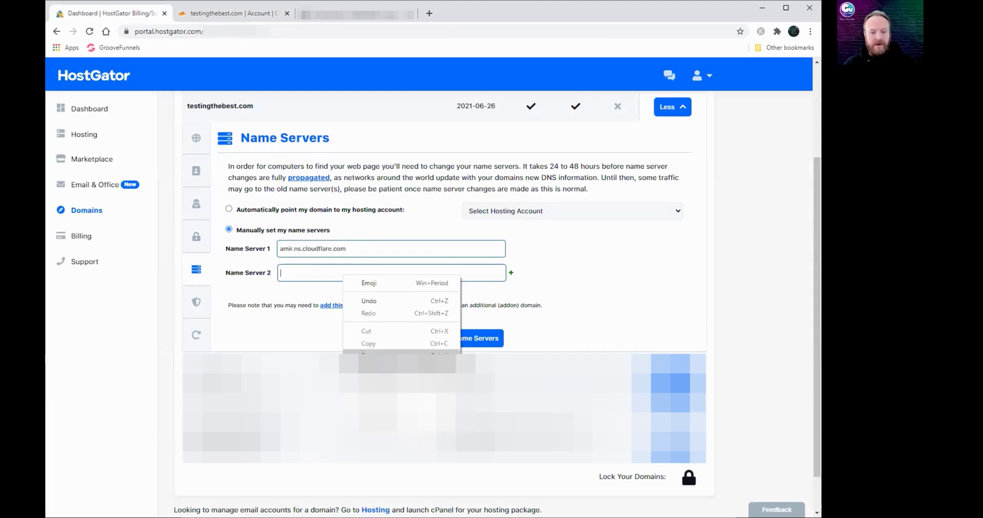
click(377, 348)
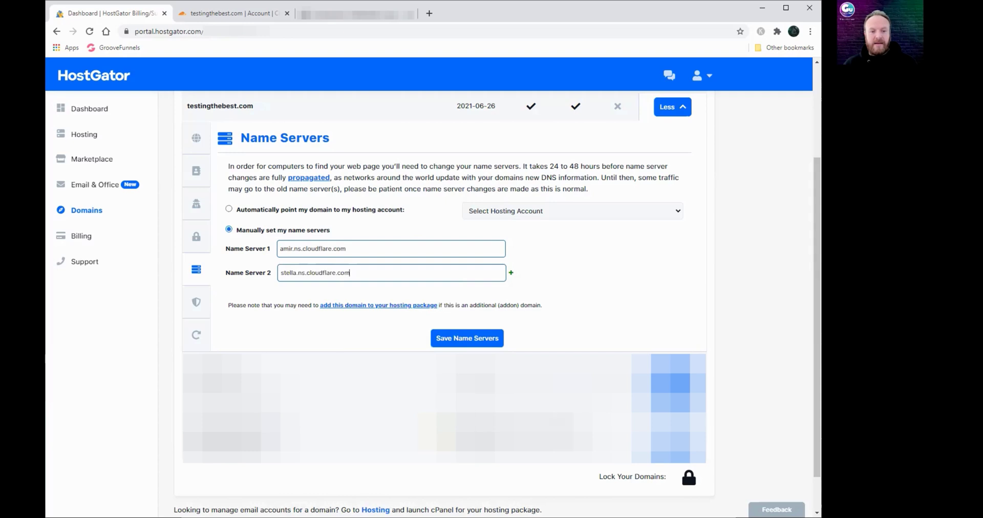
click(463, 338)
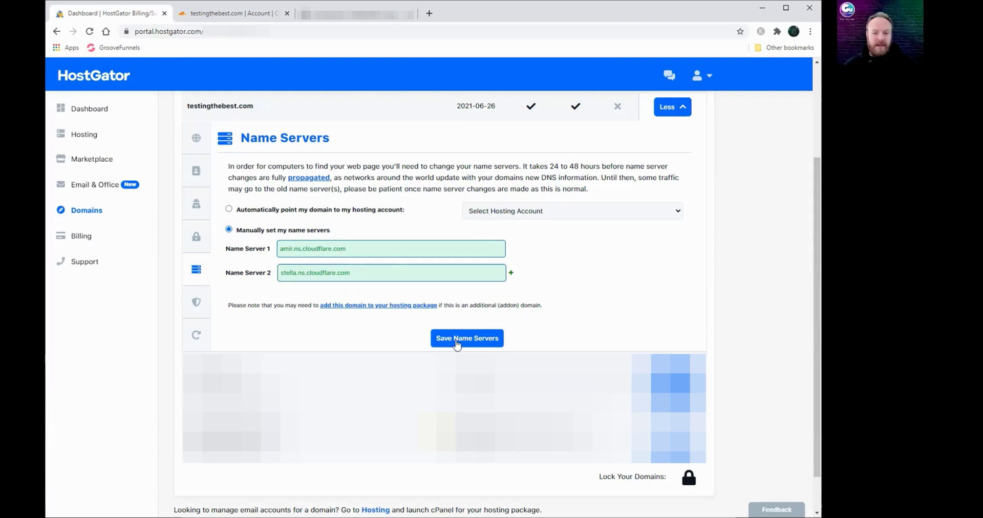
Return to Cloudflare, declare the nameserver change done to have it checked, and start the Quick Start Guide
click(216, 14)
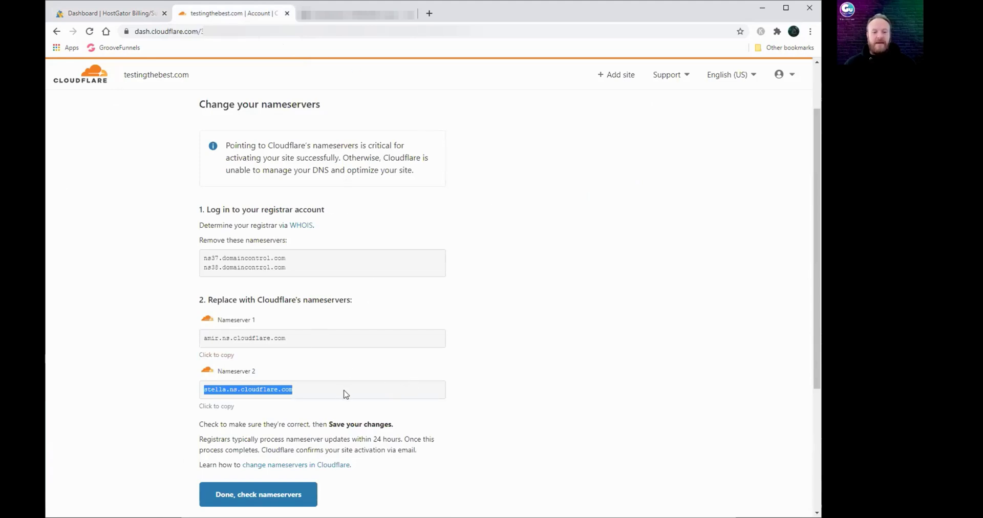
click(277, 495)
right_click(277, 490)
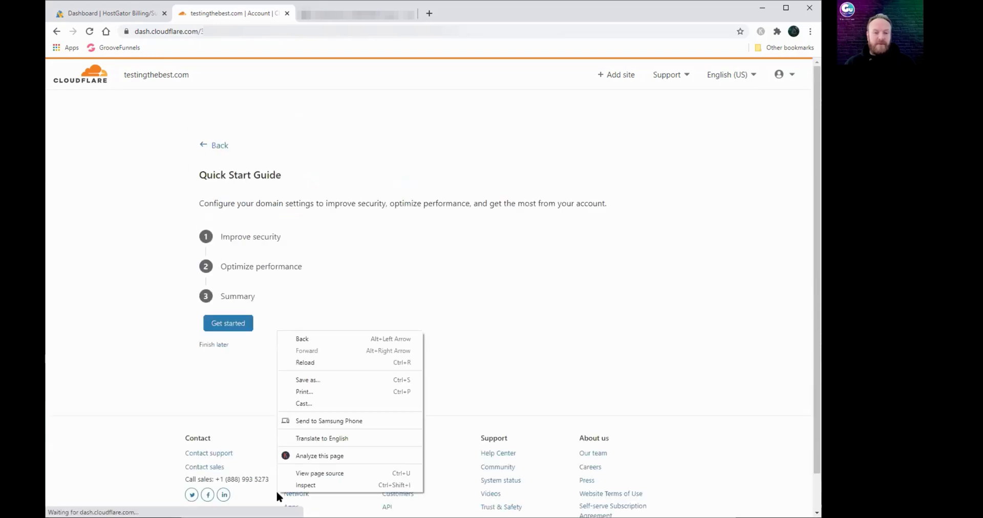
click(591, 338)
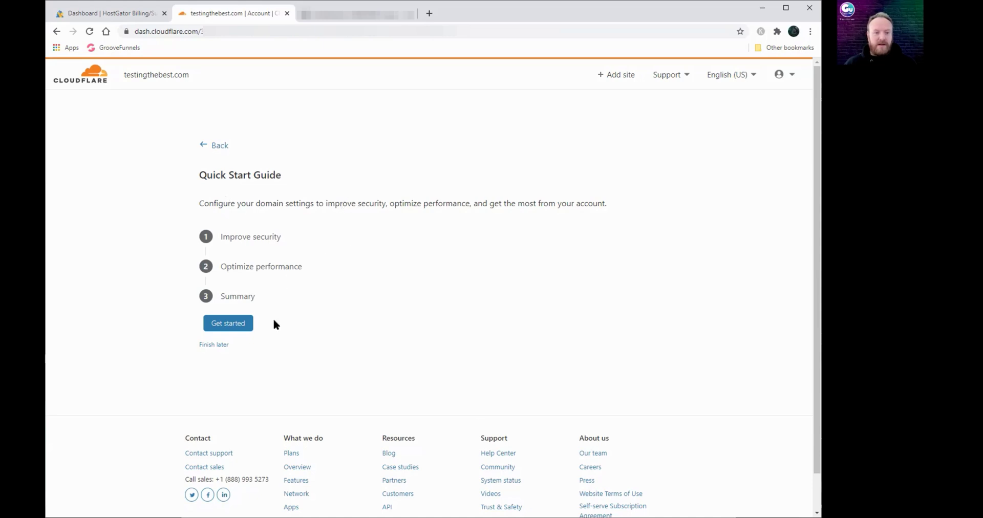
click(235, 325)
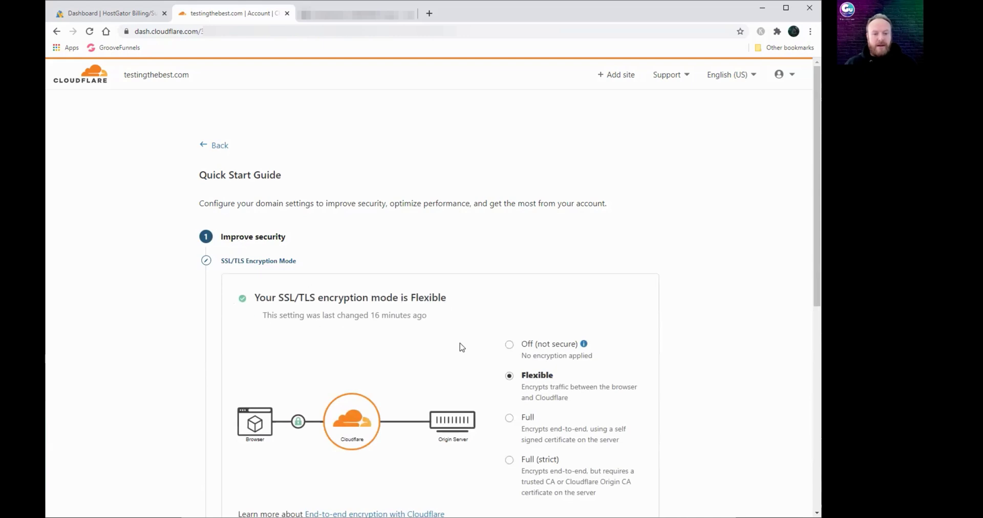
Set the site's SSL/TLS encryption mode to Full and save it
scroll(445, 351, down, 2)
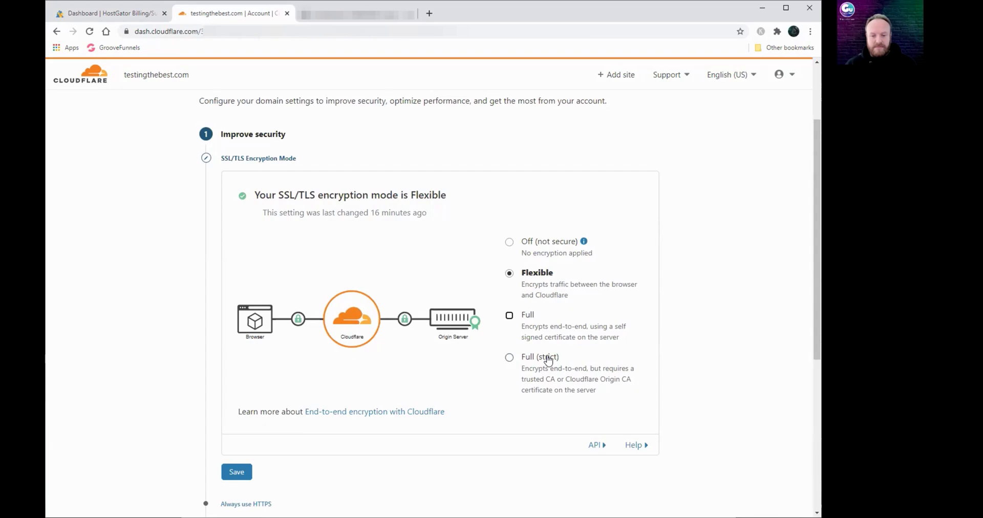
click(510, 316)
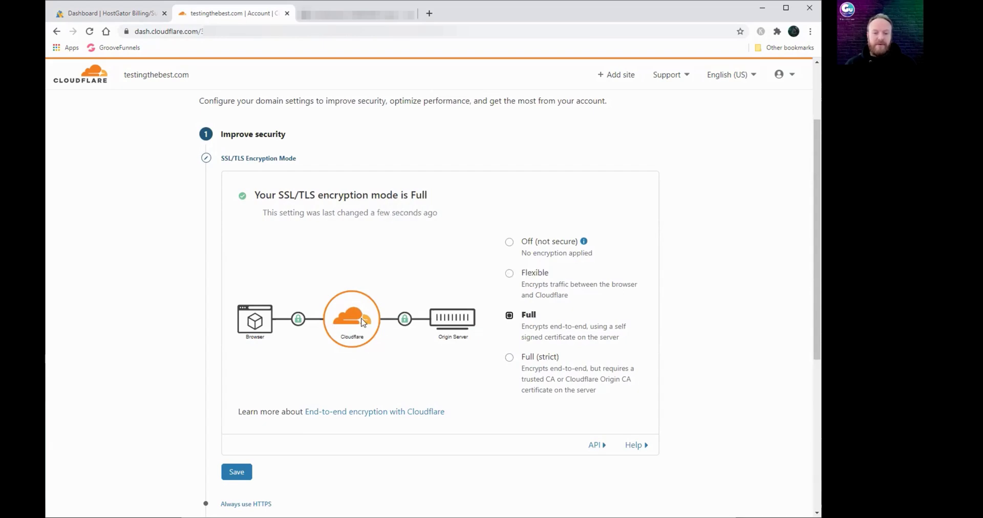
scroll(461, 407, down, 2)
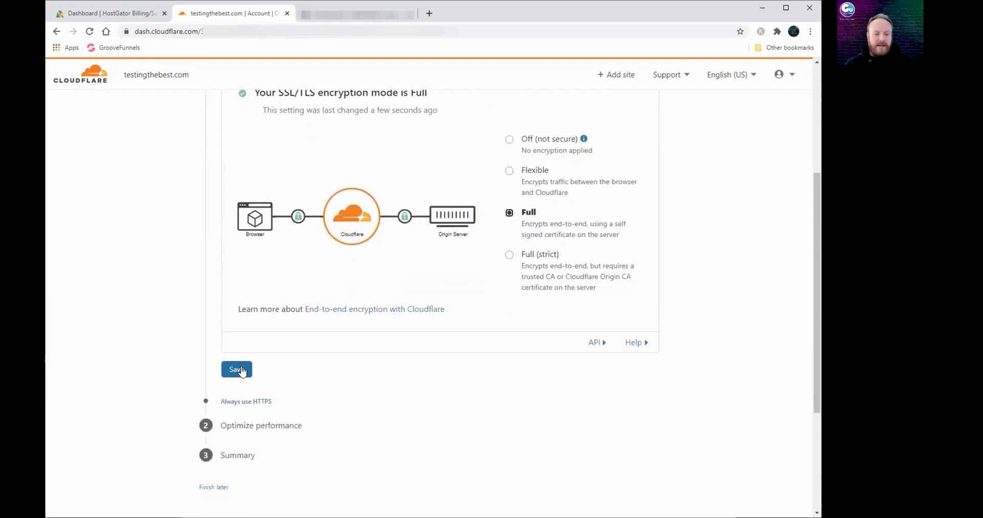
click(242, 370)
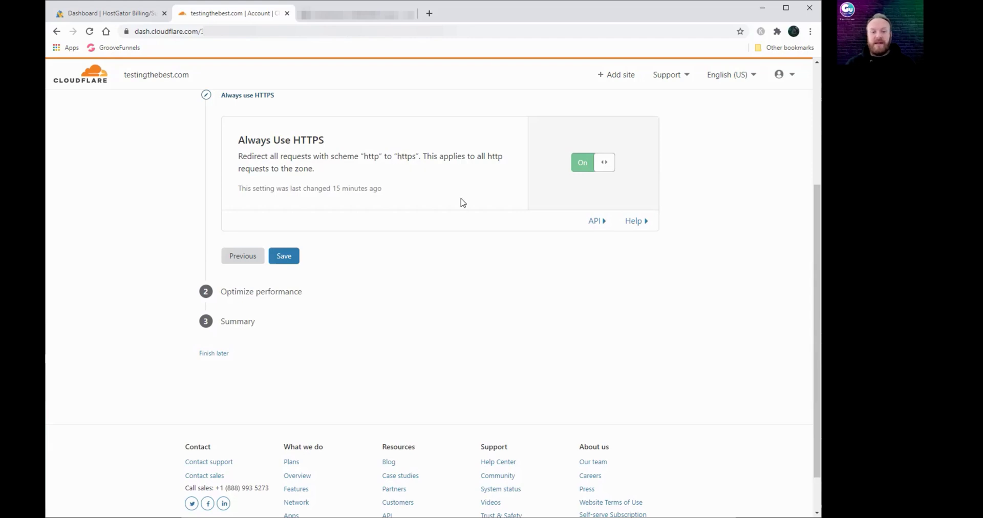
Save Always Use HTTPS as on, Auto Minify with no file types and Brotli as on, and finish the guide
click(285, 257)
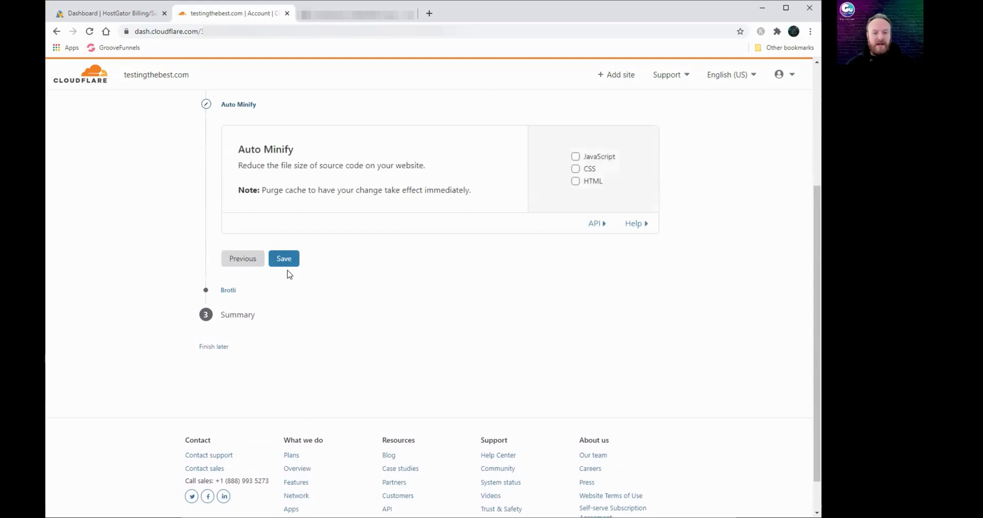
click(285, 262)
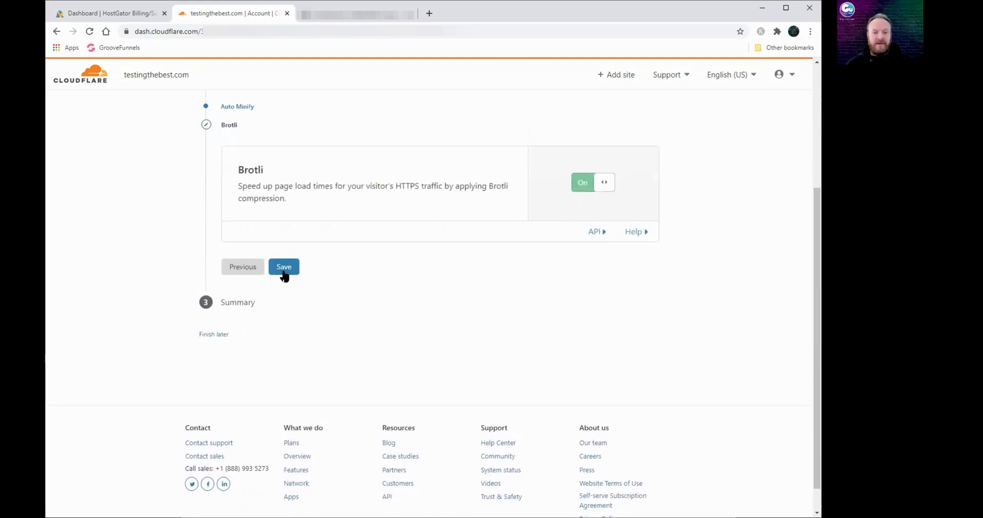
click(284, 269)
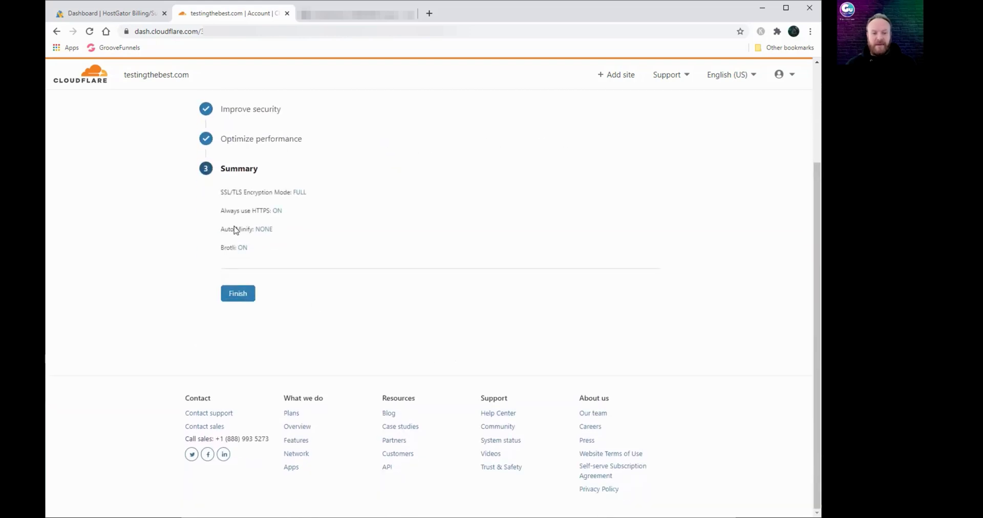
click(240, 295)
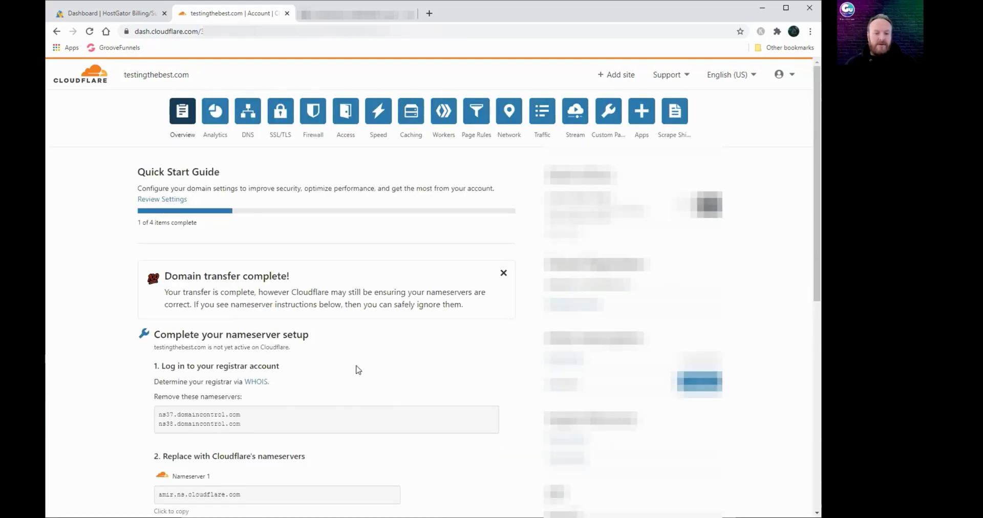
Request an immediate re-check of testingthebest.com's nameservers from the site overview
scroll(358, 369, down, 4)
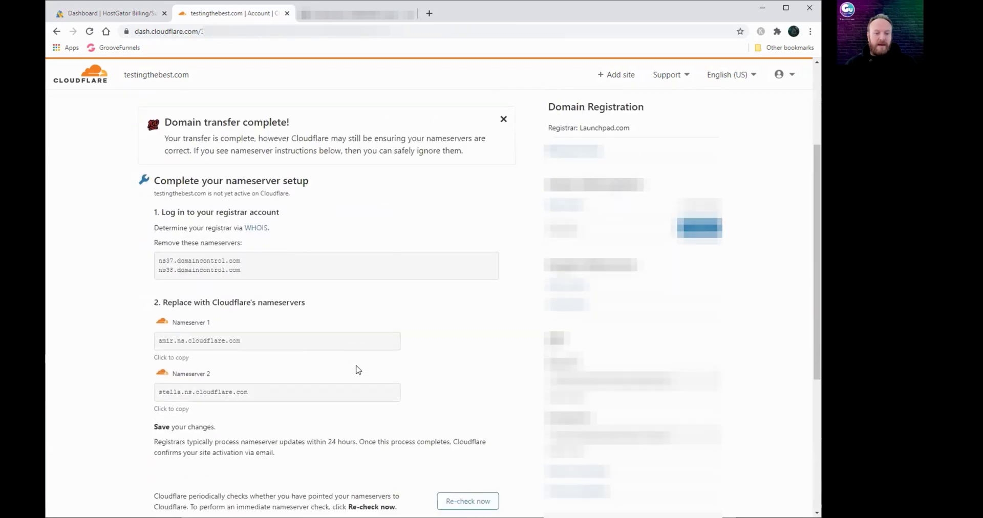
scroll(358, 370, down, 2)
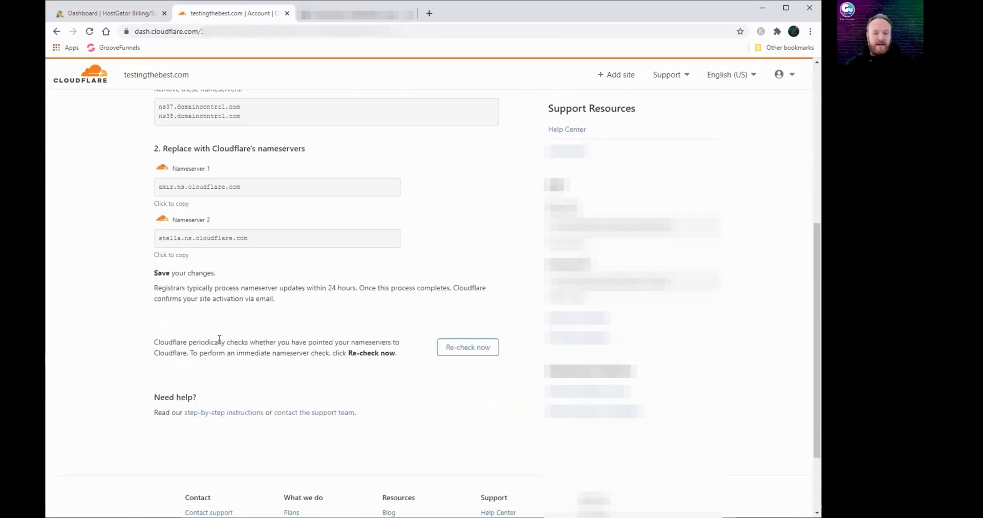
click(465, 352)
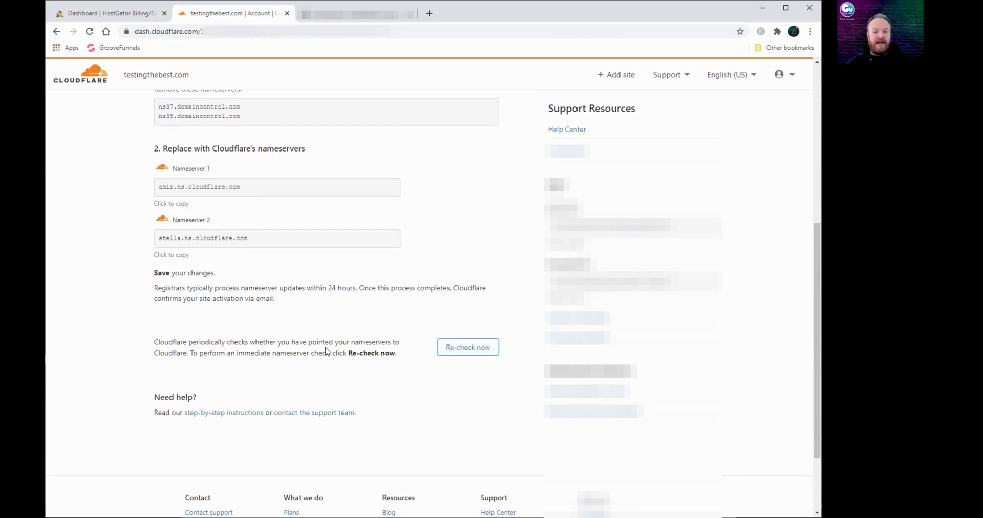
click(483, 352)
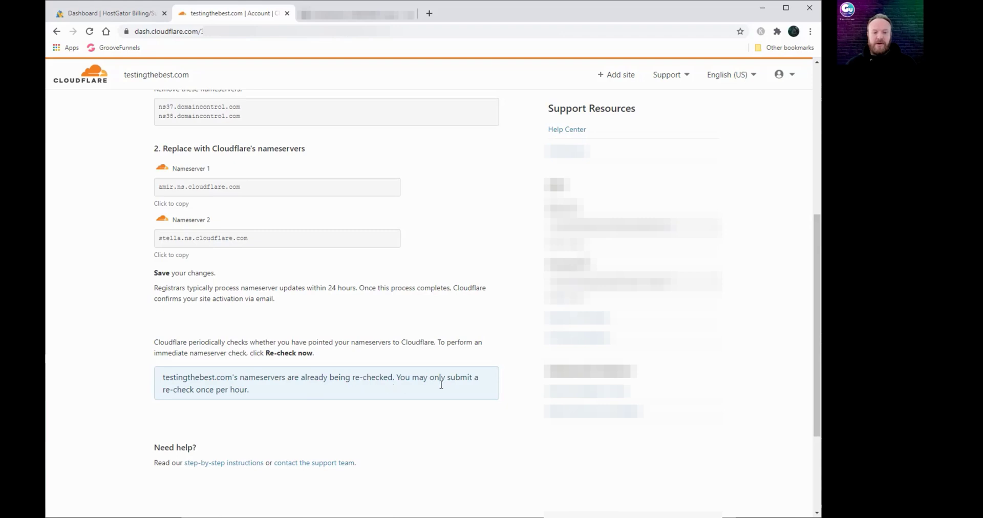
scroll(385, 423, up, 1)
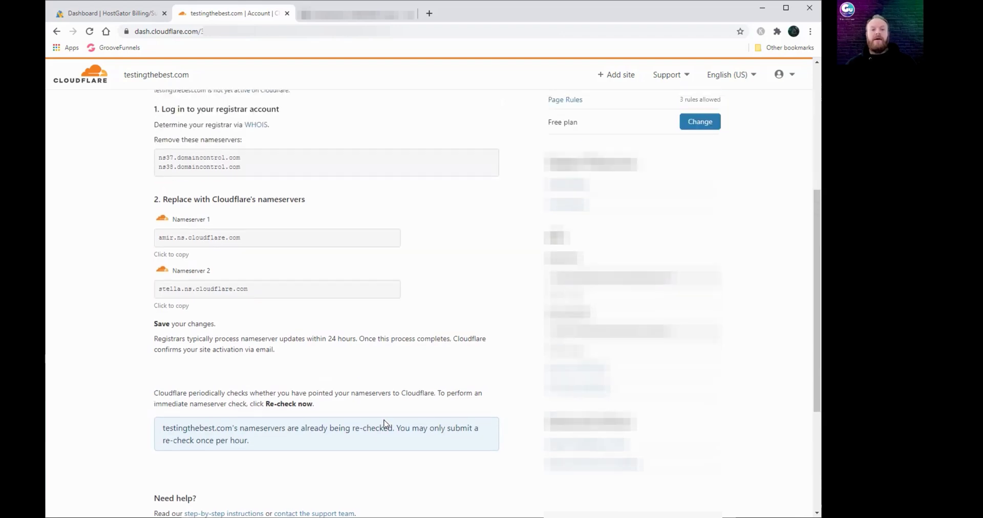
scroll(385, 423, up, 5)
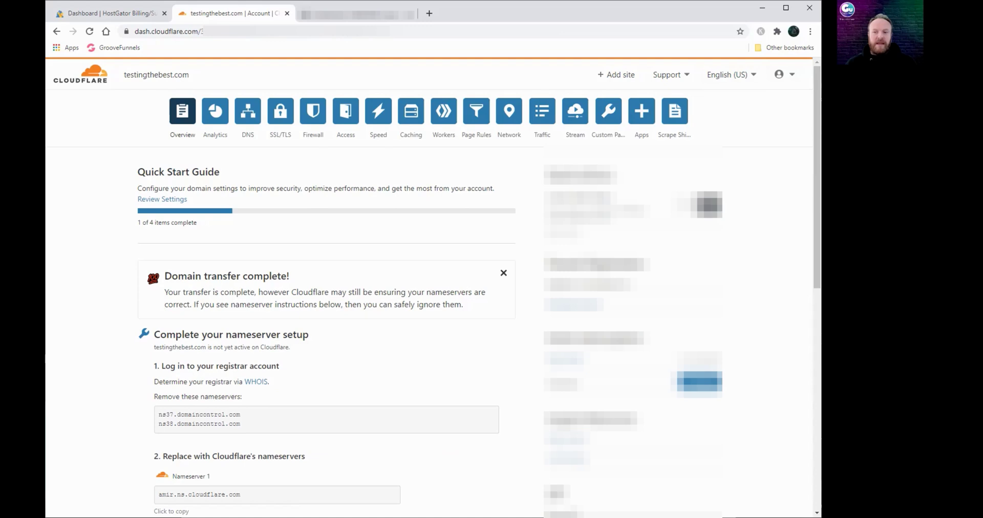
Log out of Cloudflare, log back in with the prefilled credentials, and open the overview of testingthebest.com
click(783, 74)
click(739, 201)
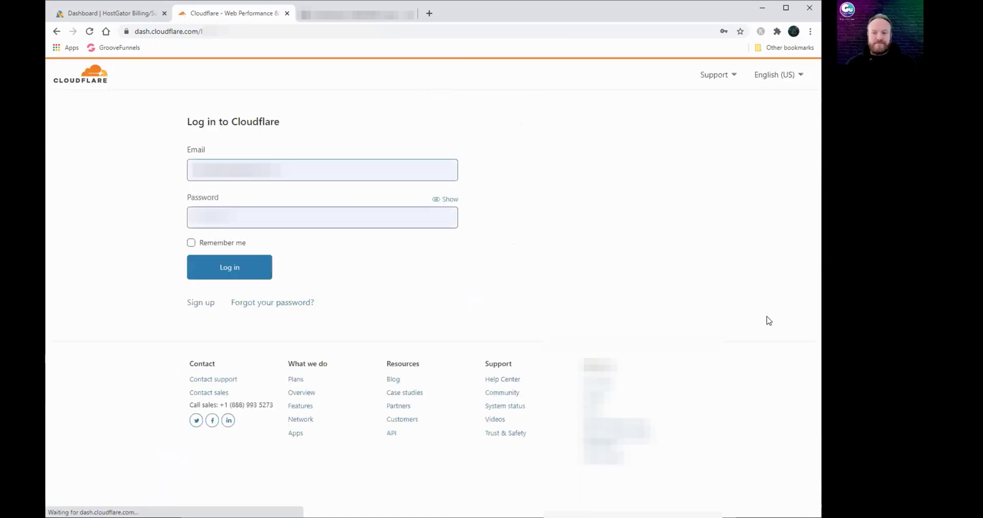
click(222, 272)
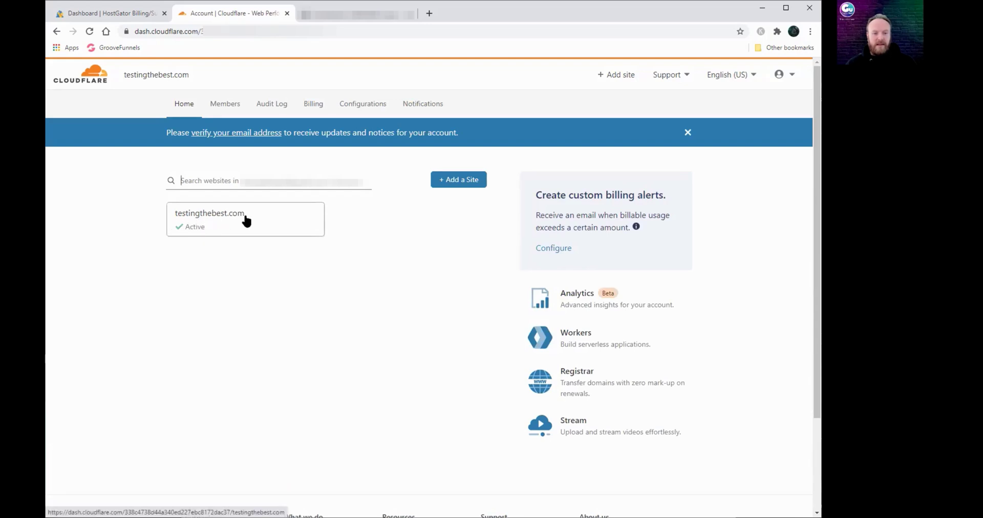
click(260, 228)
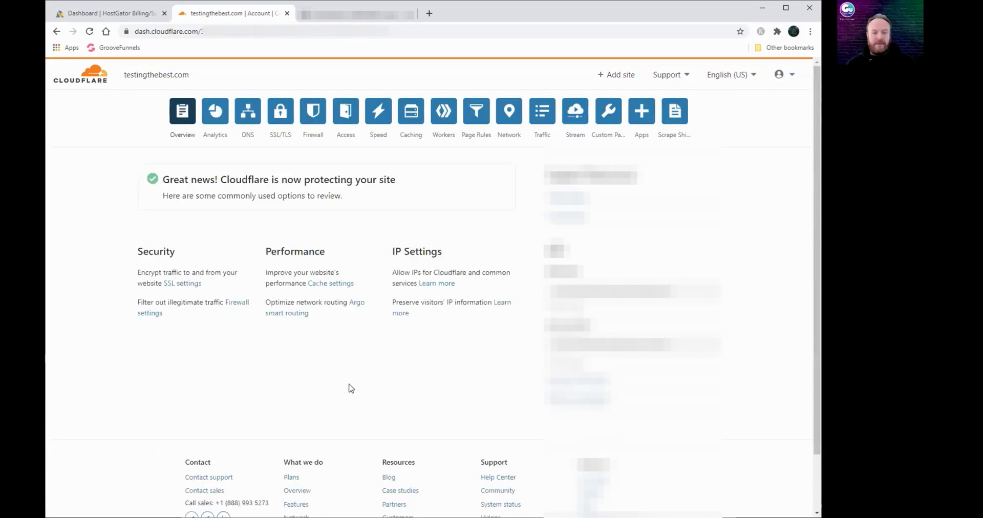